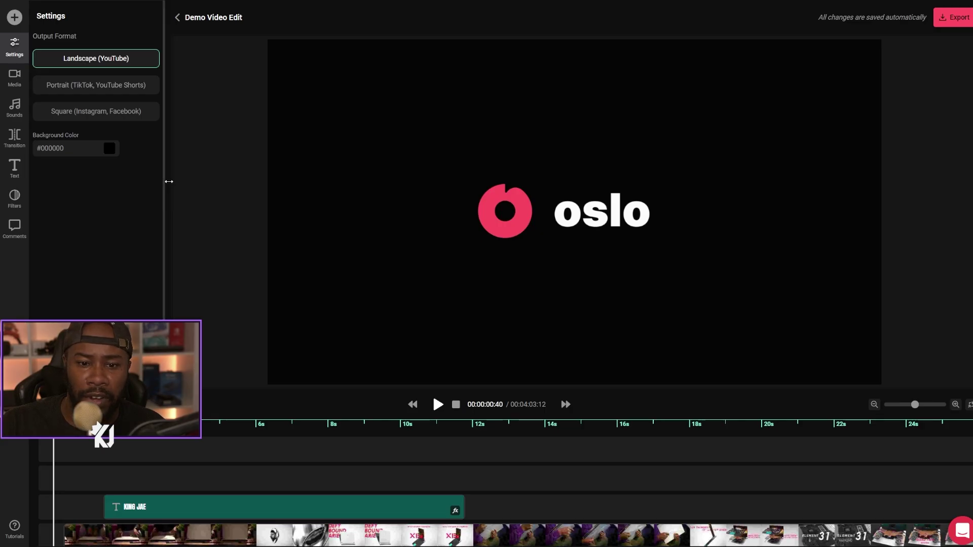
- Browse the project's media library and scroll through the built-in sound library
left_click(14, 77)
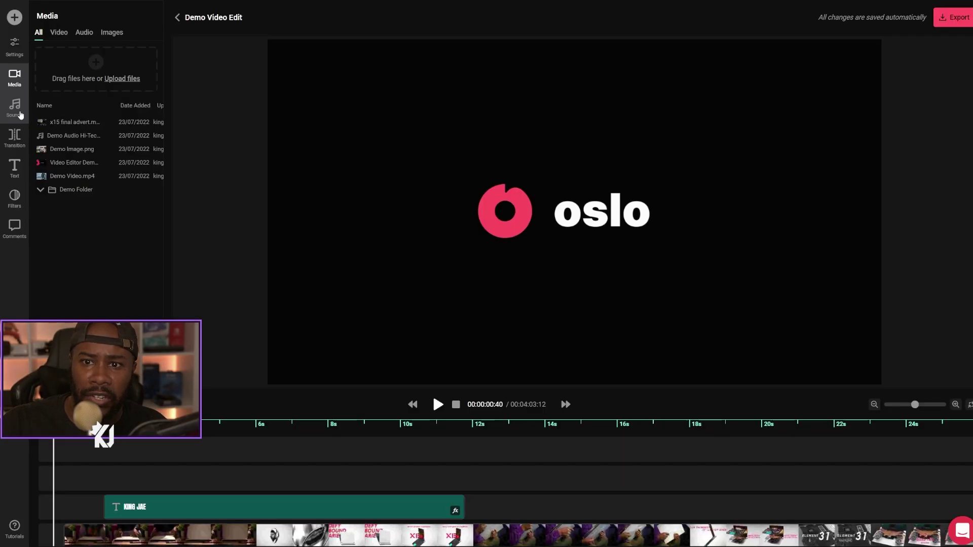
left_click(20, 180)
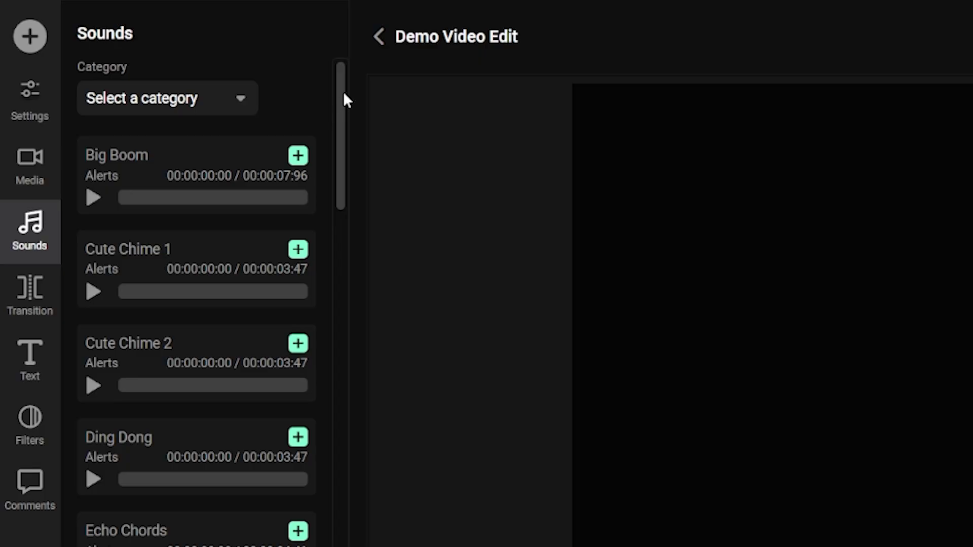
left_click_drag(161, 46, 156, 150)
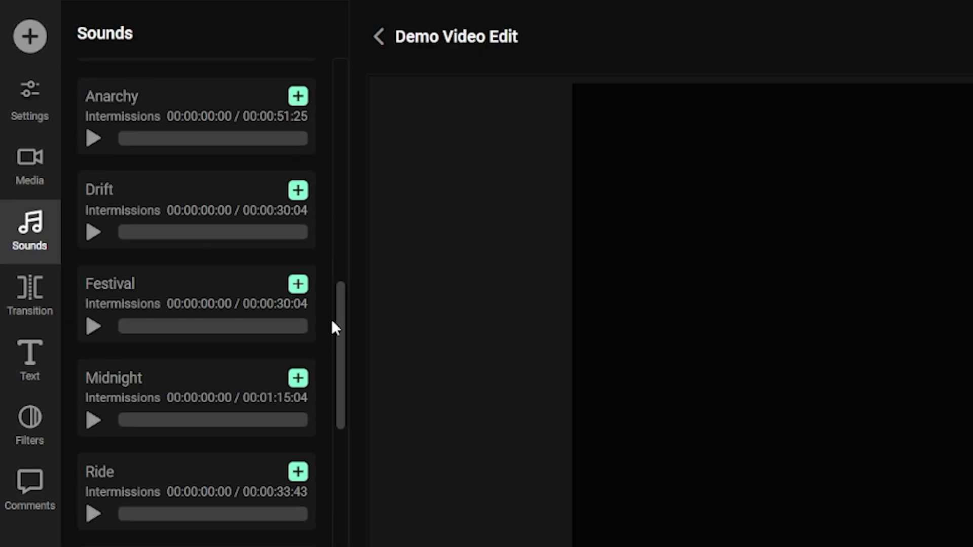
scroll(334, 327, "down", 15)
scroll(334, 327, "up", 1)
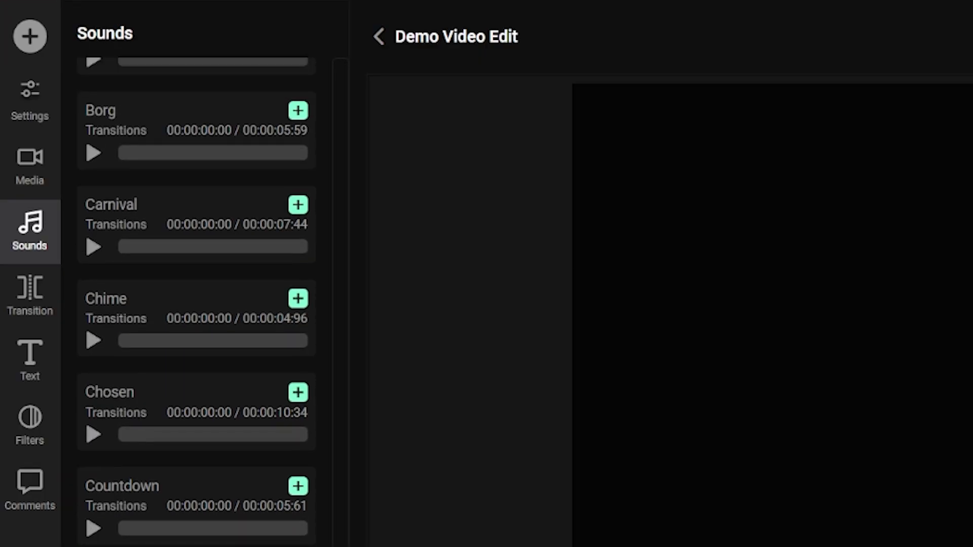
scroll(167, 208, "up", 10)
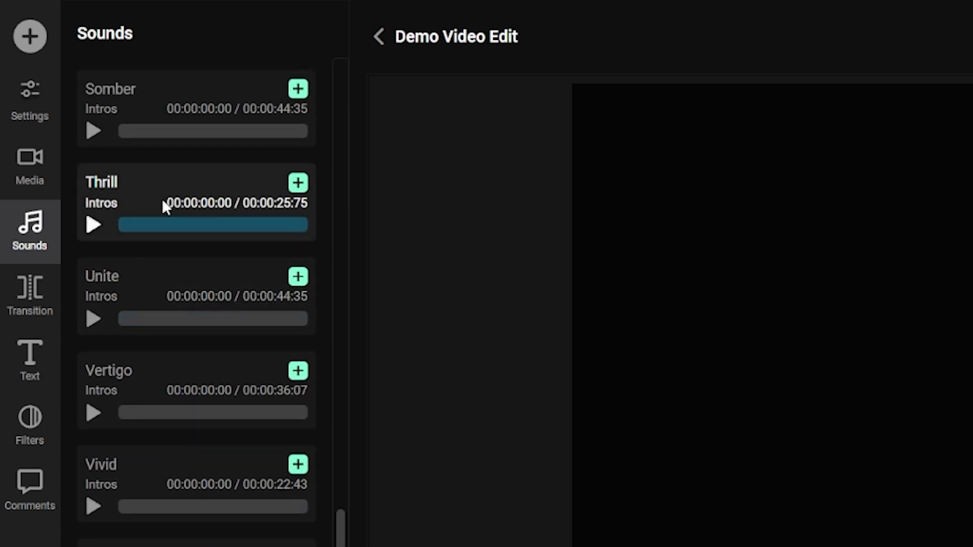
- Look over the transitions and text fonts, ending on the video filter presets
left_click(30, 302)
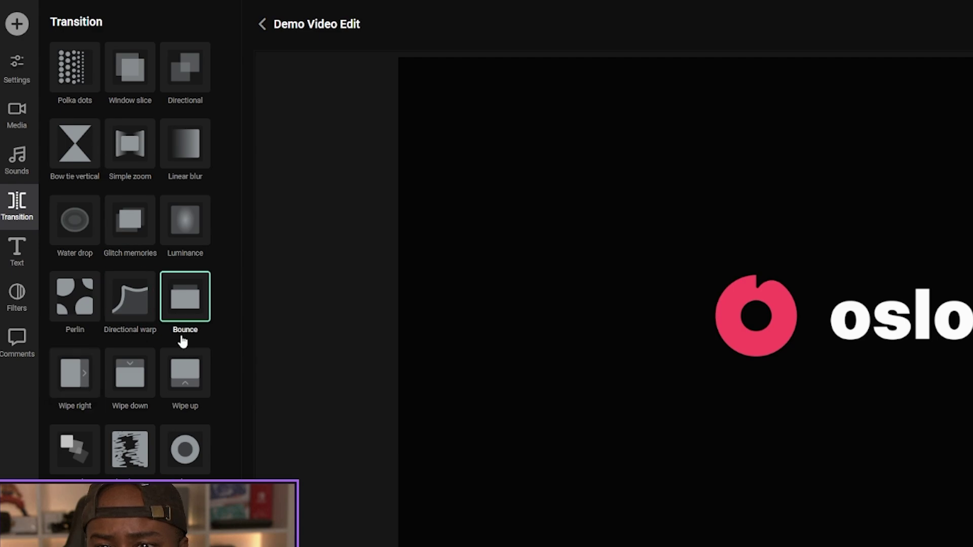
left_click(17, 251)
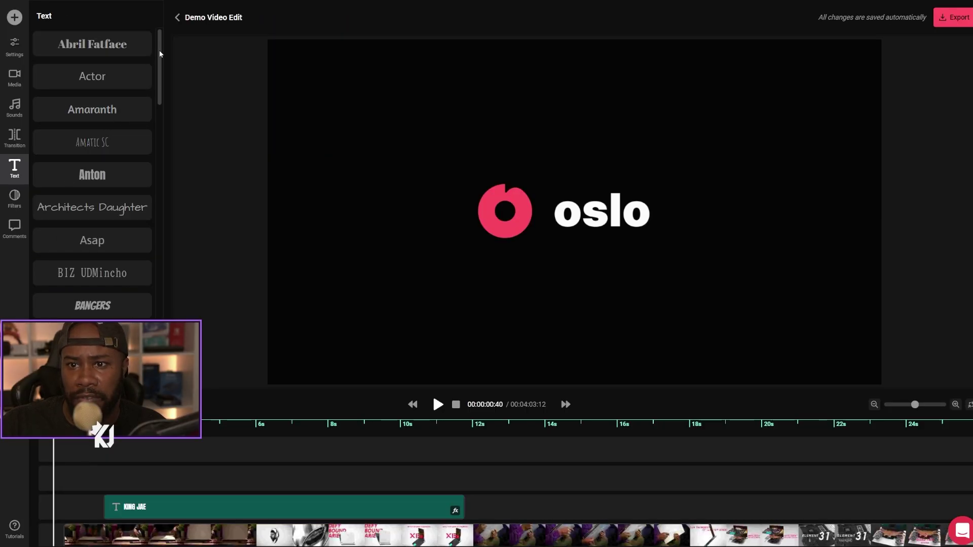
left_click_drag(159, 50, 161, 253)
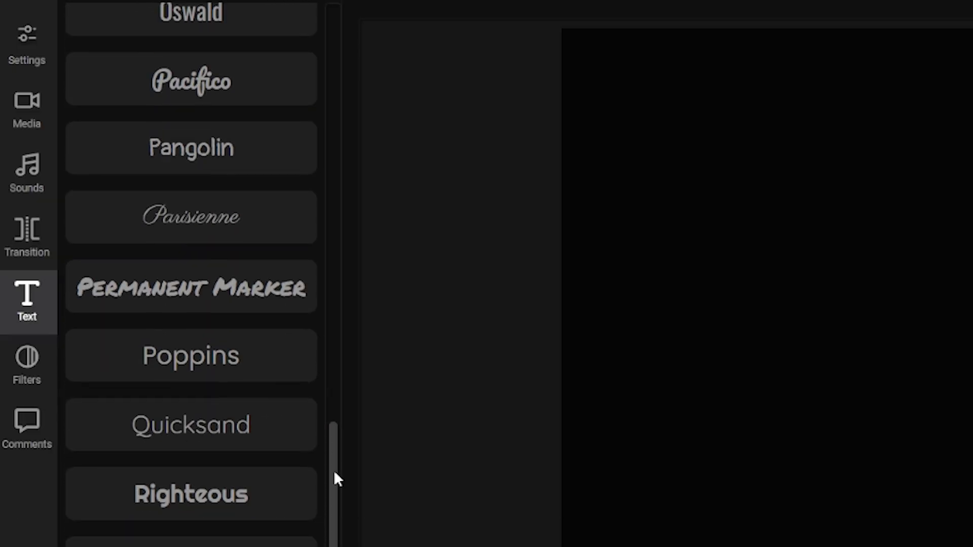
left_click_drag(337, 479, 335, 546)
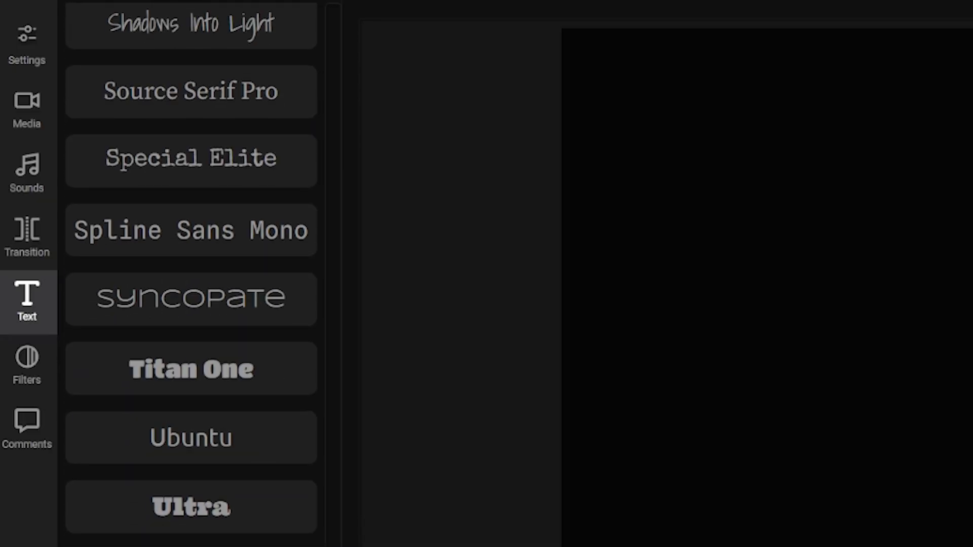
left_click(37, 381)
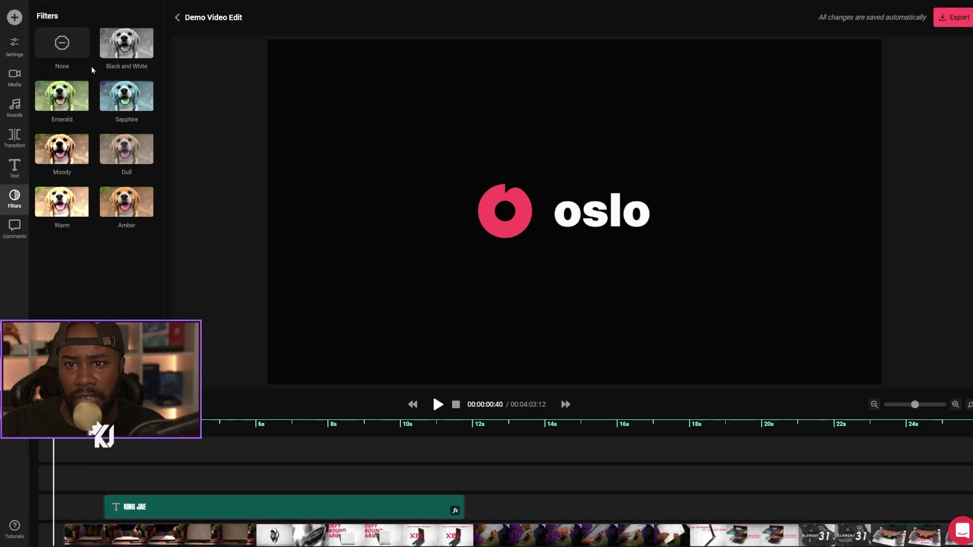
- Set the playhead to 00:00:05:44 and preview the Dull, Sapphire, Moody and Warm filters
left_click(254, 426)
left_click_drag(254, 426, 235, 434)
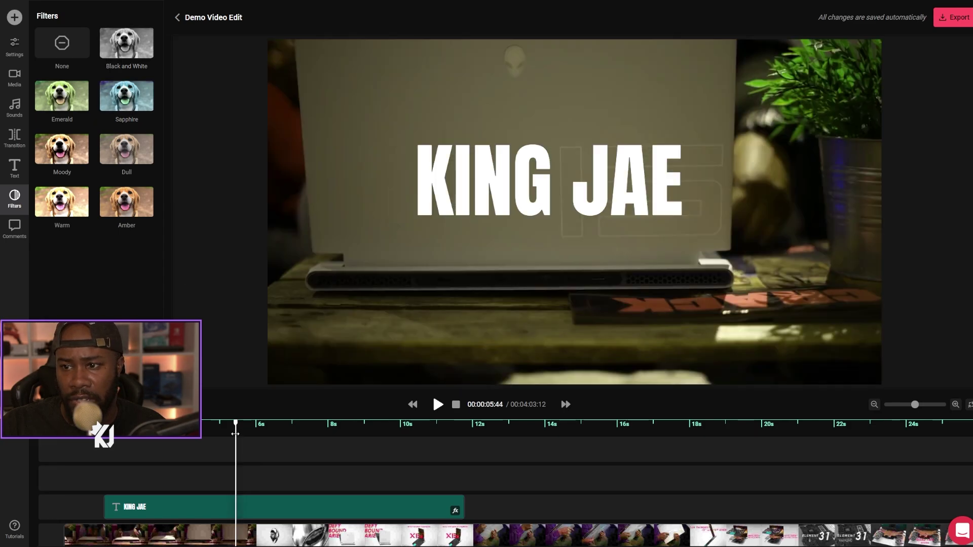
left_click(122, 149)
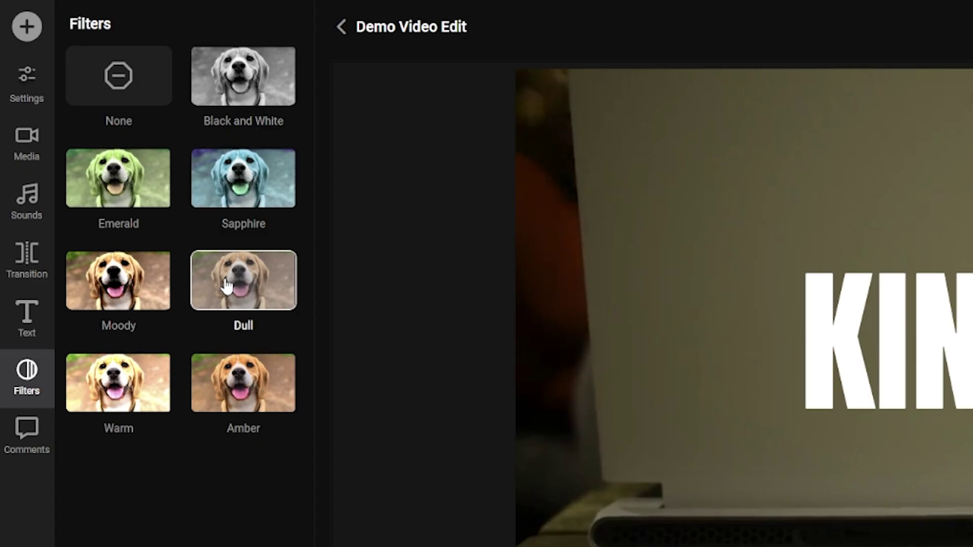
left_click(130, 101)
left_click(138, 307)
left_click(154, 355)
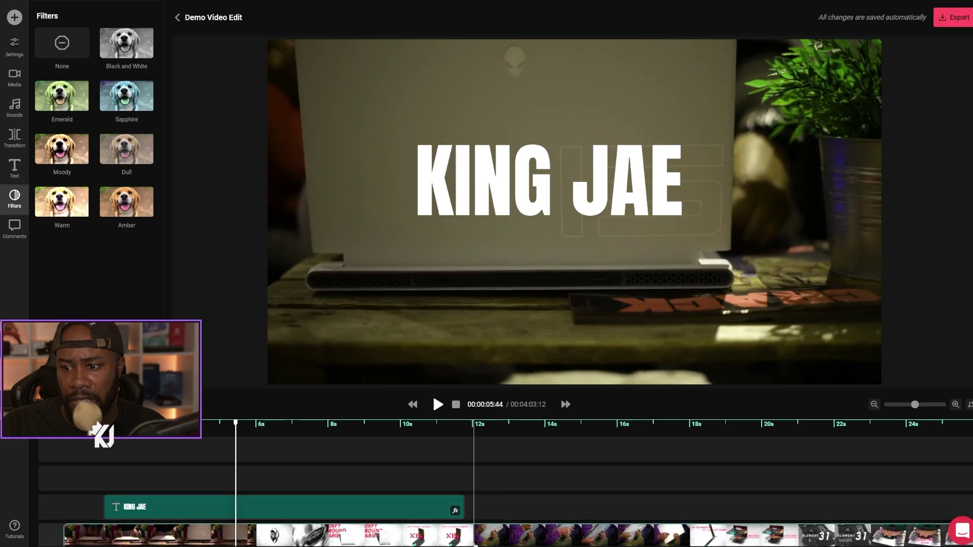
- Try filters on the selected video clip, settle on Black and White, then view comments
left_click(379, 534)
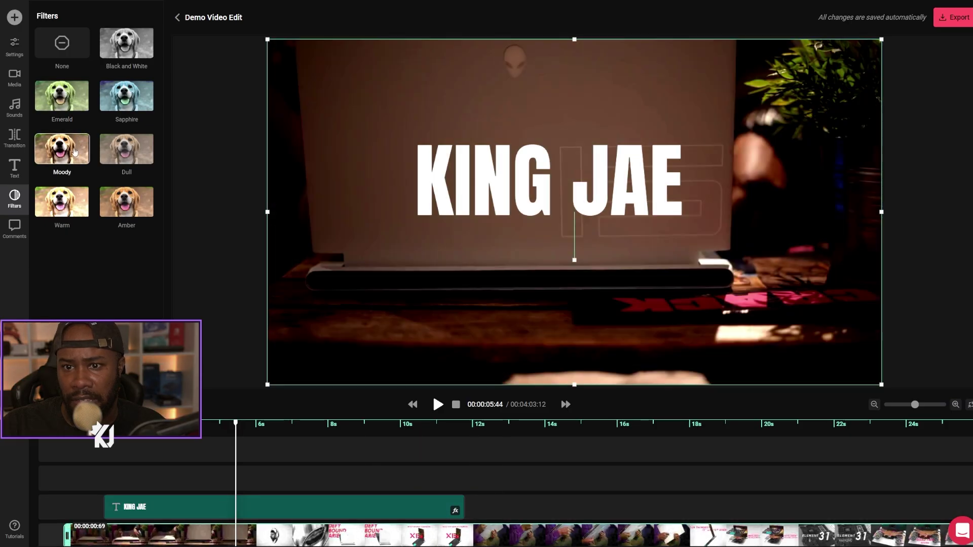
left_click(126, 148)
left_click(127, 96)
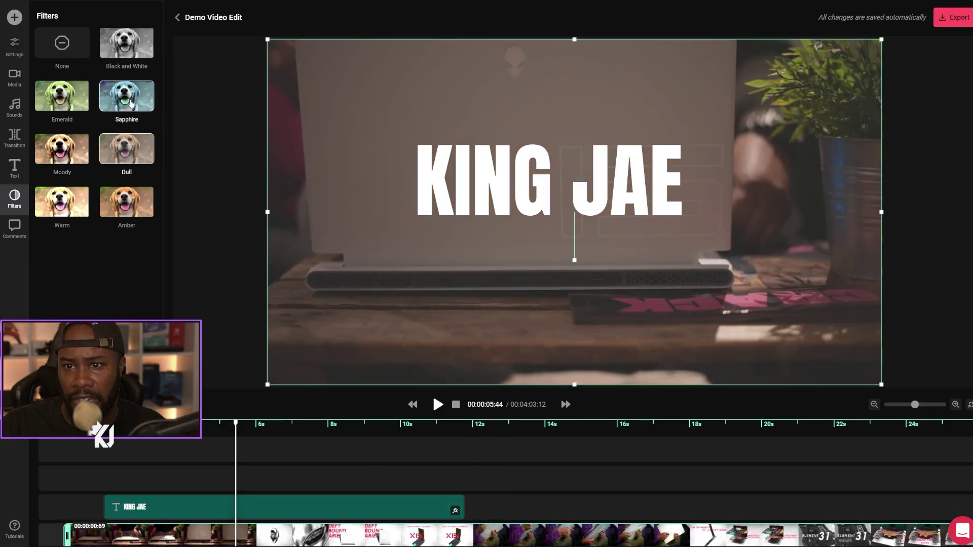
left_click(127, 201)
left_click(62, 202)
left_click(127, 43)
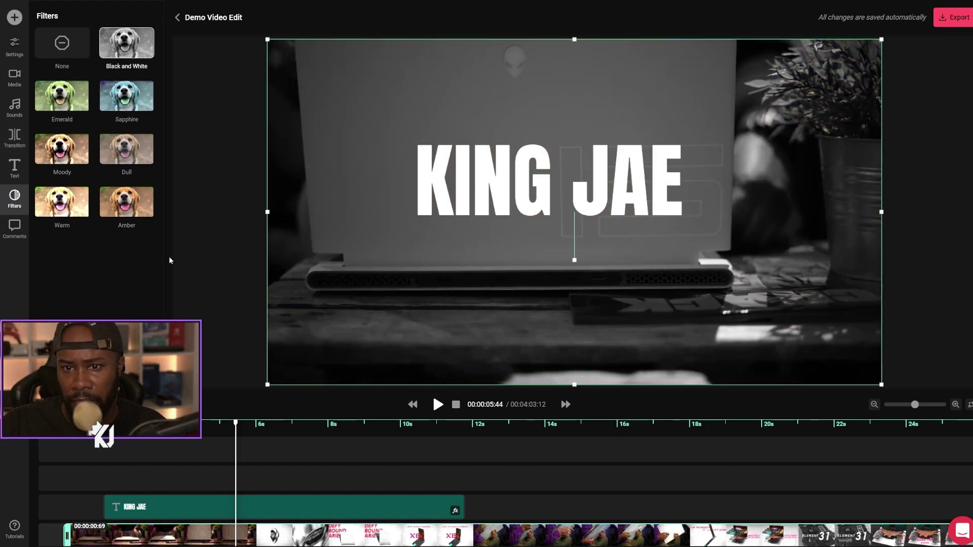
left_click(14, 229)
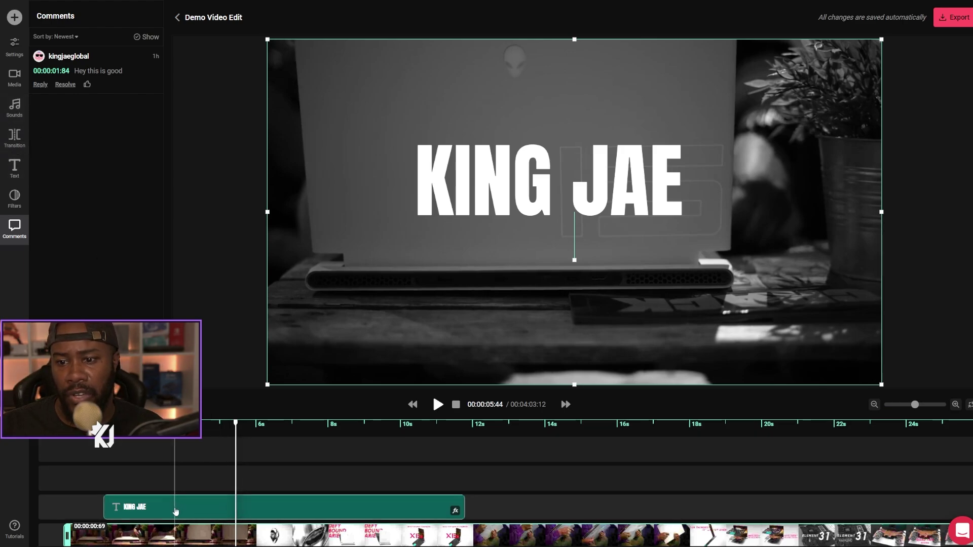
- Add an Anton text layer reading VERSION 1 and move it down the frame
left_click(11, 169)
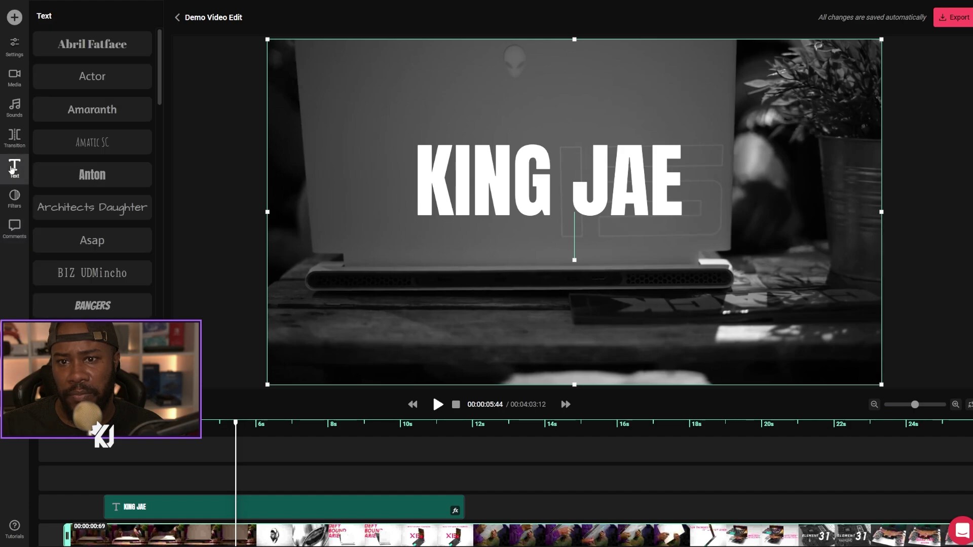
left_click(91, 174)
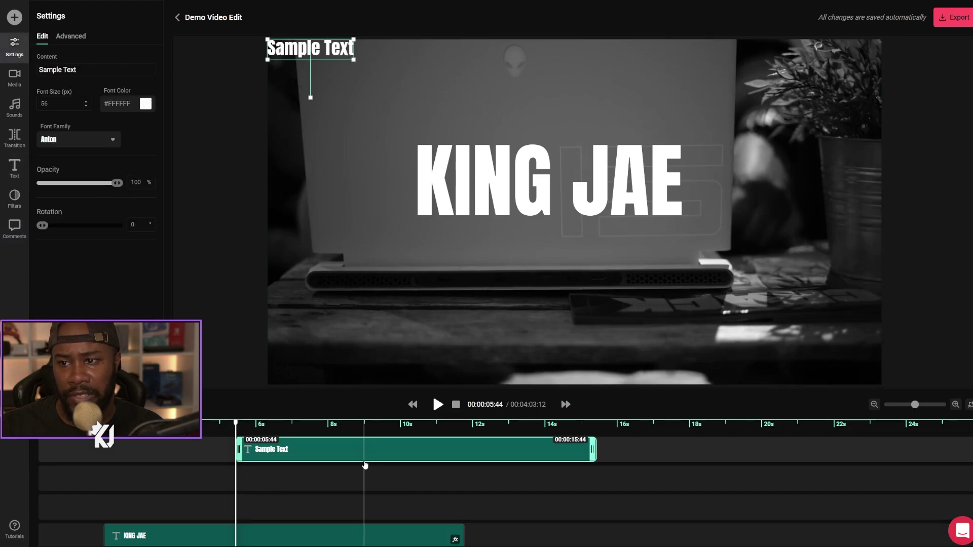
left_click_drag(365, 450, 320, 507)
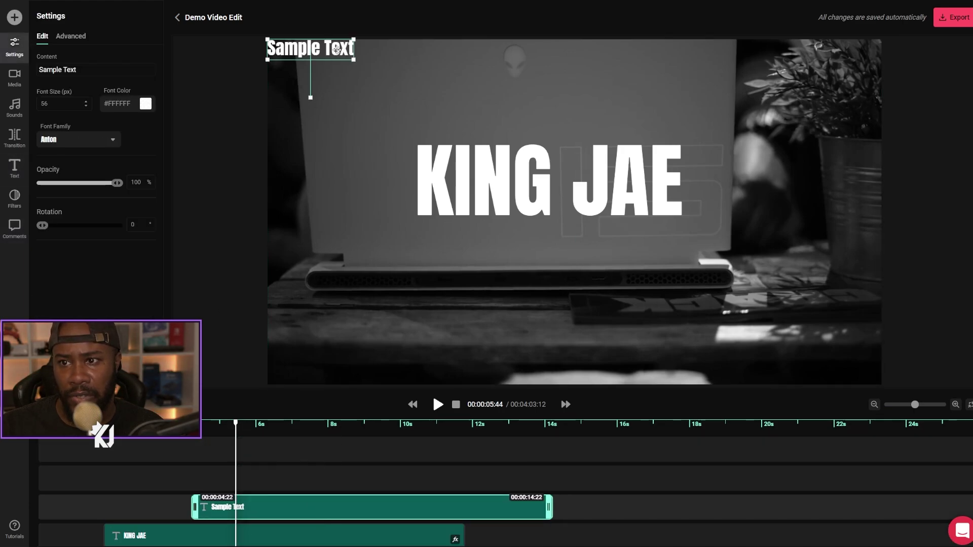
left_click_drag(336, 49, 422, 258)
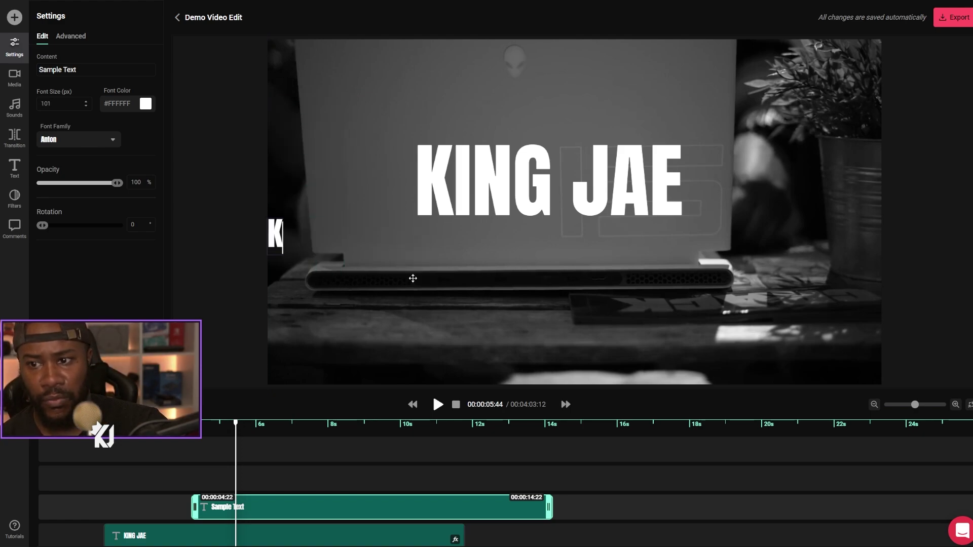
type("SION 1")
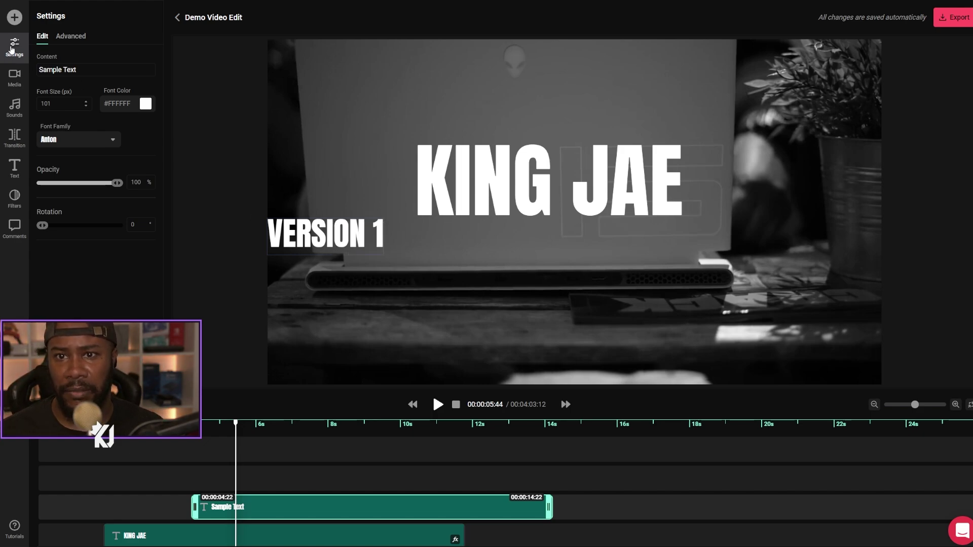
- Centre VERSION 1 under KING JAE and shift its clip earlier to match
left_click(326, 256)
left_click(316, 236)
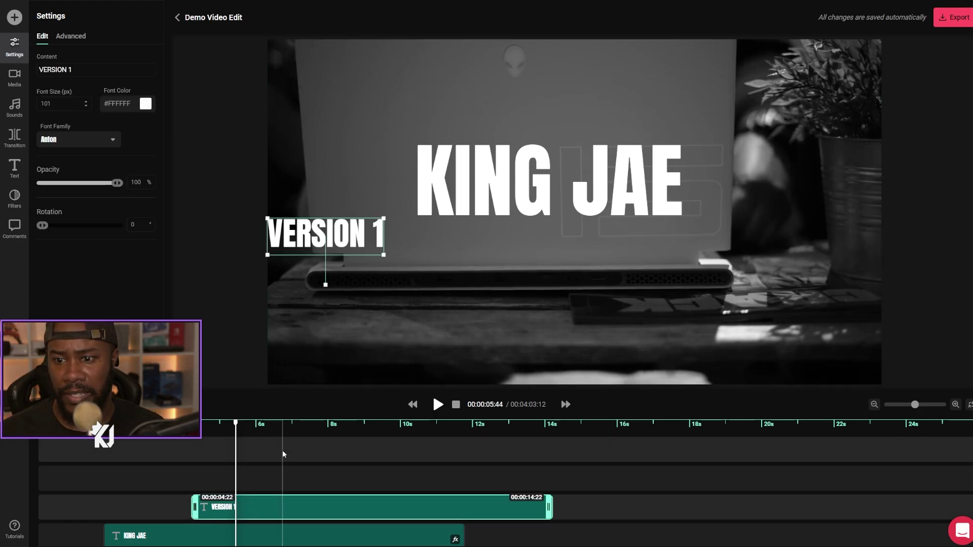
left_click_drag(315, 236, 545, 245)
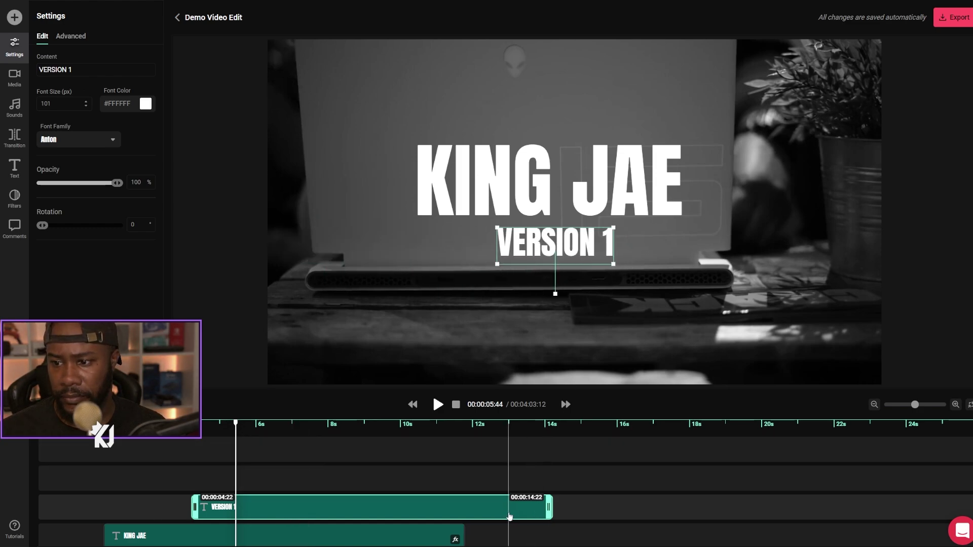
left_click_drag(510, 515, 465, 529)
- Give both the VERSION 1 and KING JAE titles a black text outline
left_click(71, 36)
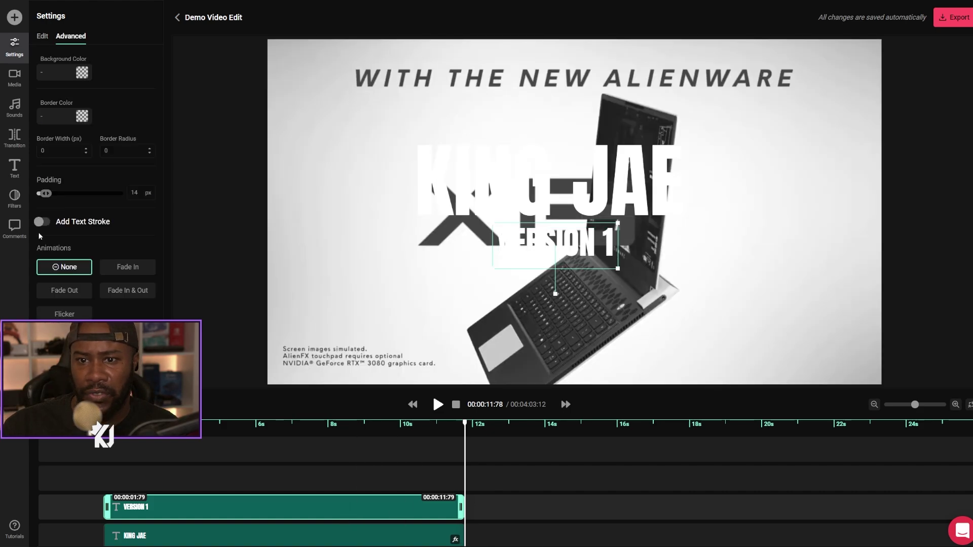
left_click(42, 222)
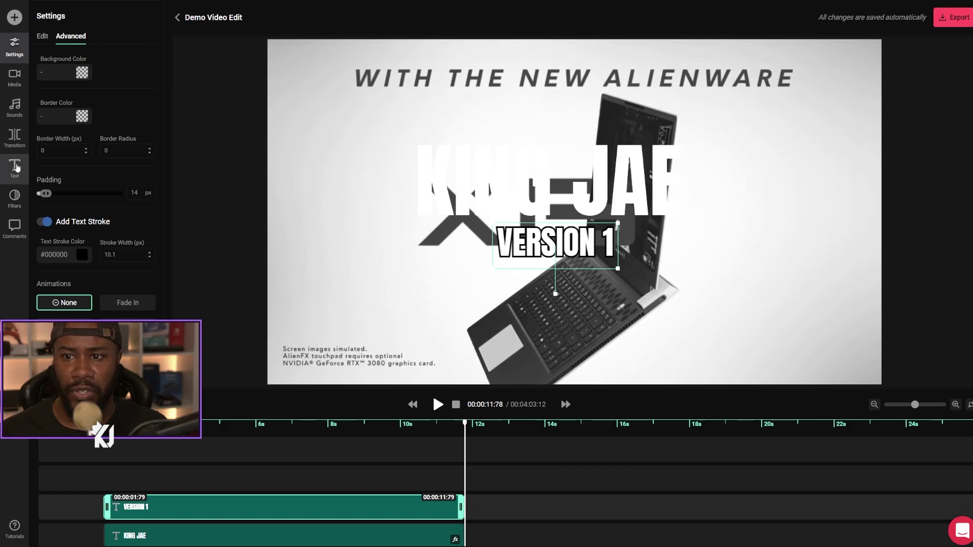
left_click(501, 169)
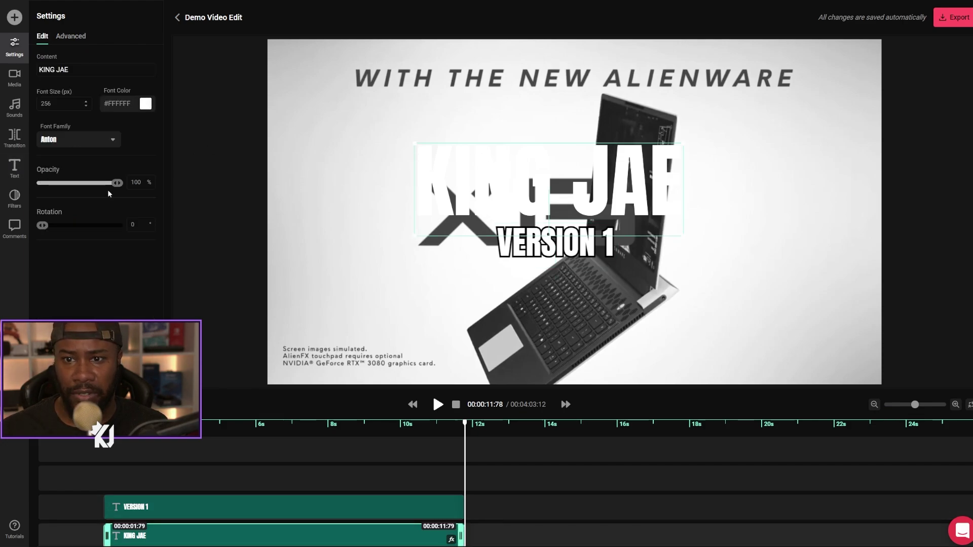
left_click(70, 36)
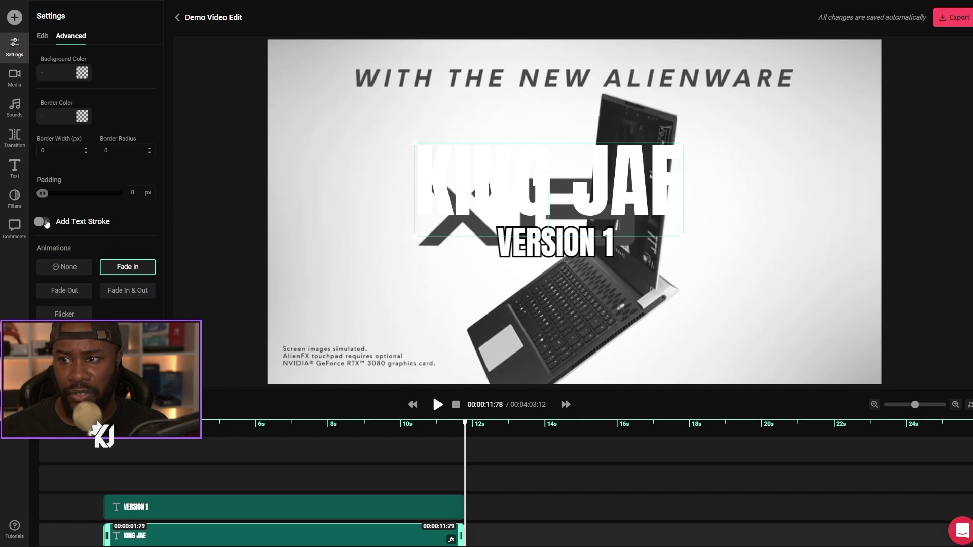
left_click(42, 222)
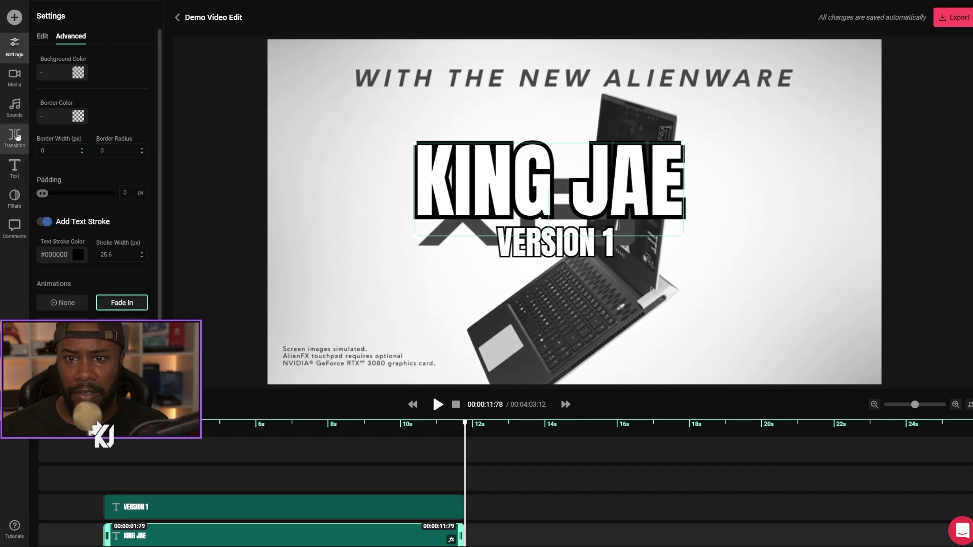
left_click(15, 181)
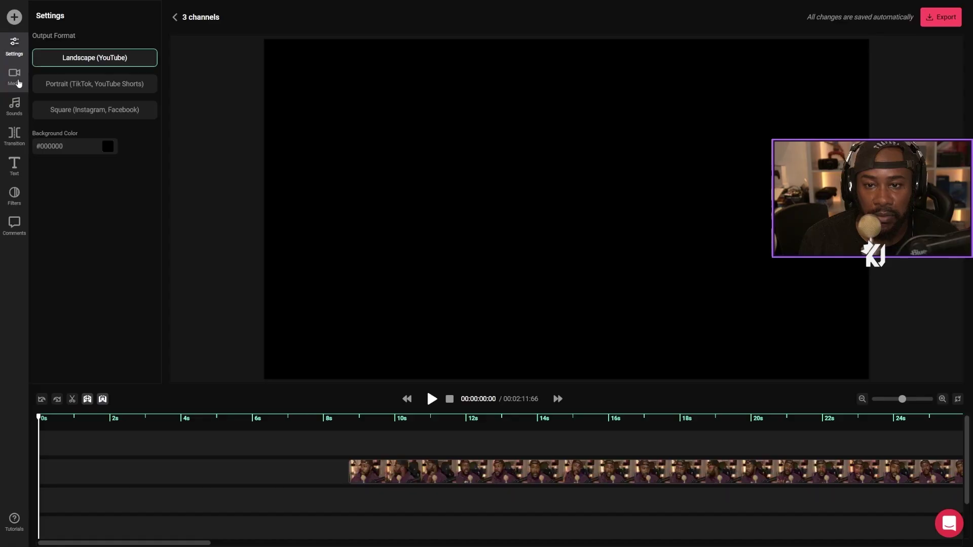
- Review the sounds, transitions, fonts, filters and comments in 3 channels, then return to Media
left_click(15, 77)
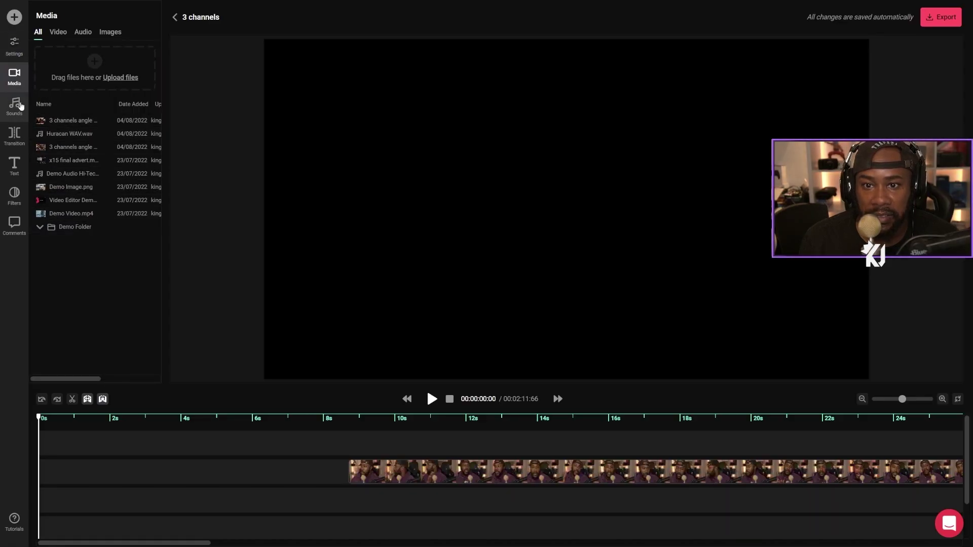
left_click(14, 105)
left_click(14, 134)
left_click(14, 164)
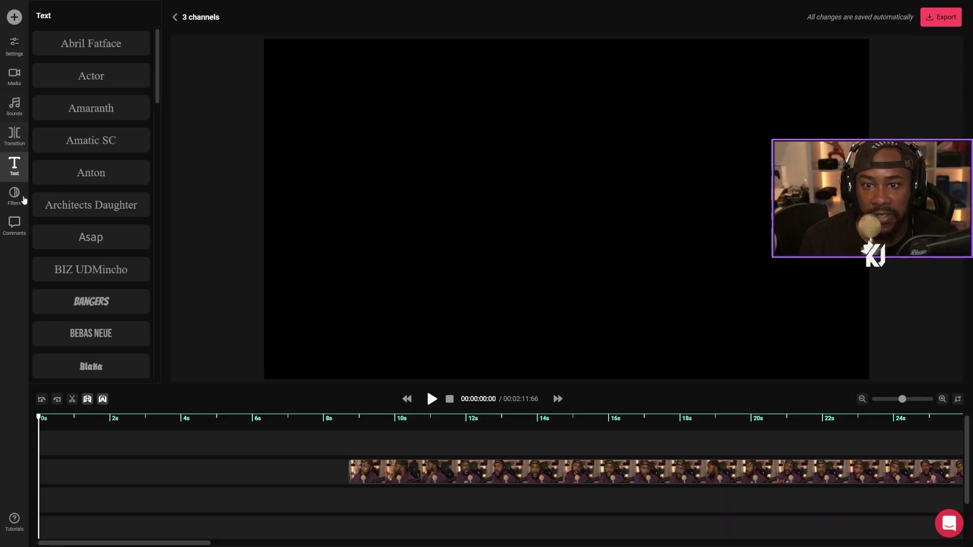
left_click(15, 195)
left_click(19, 223)
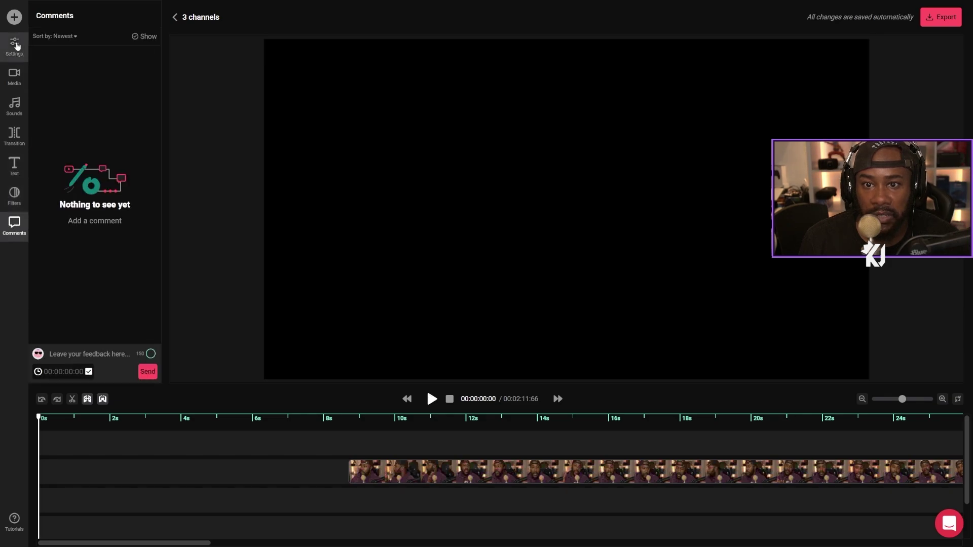
left_click(14, 76)
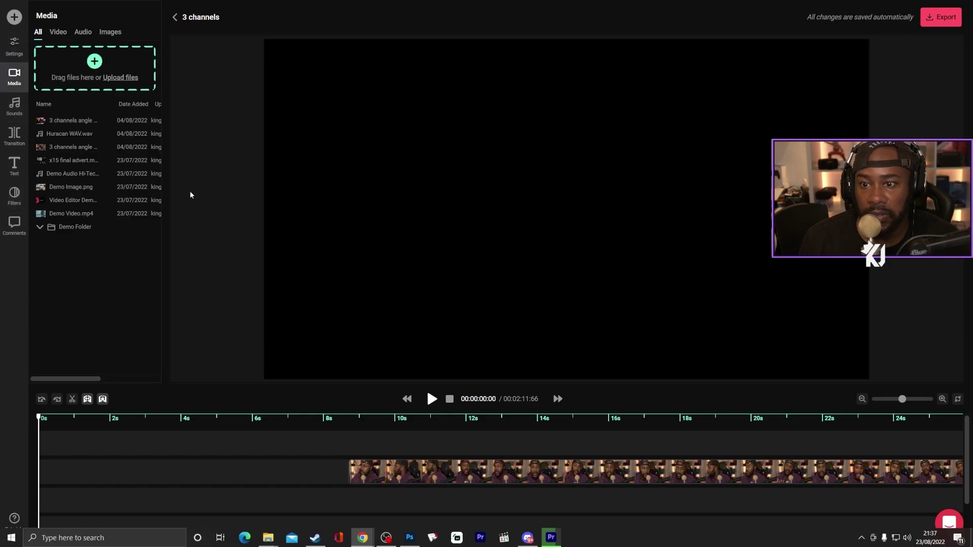
scroll(40, 203, "down", 2)
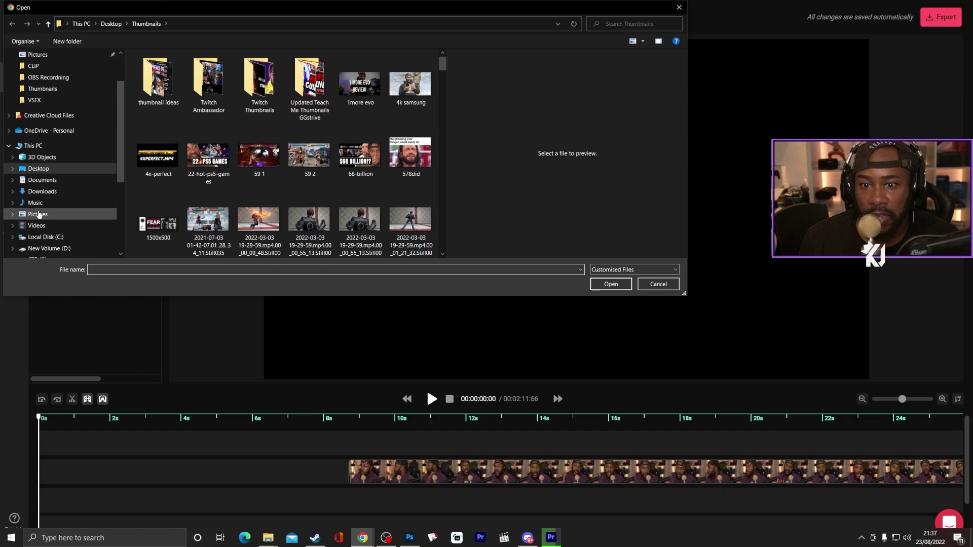
left_click(38, 225)
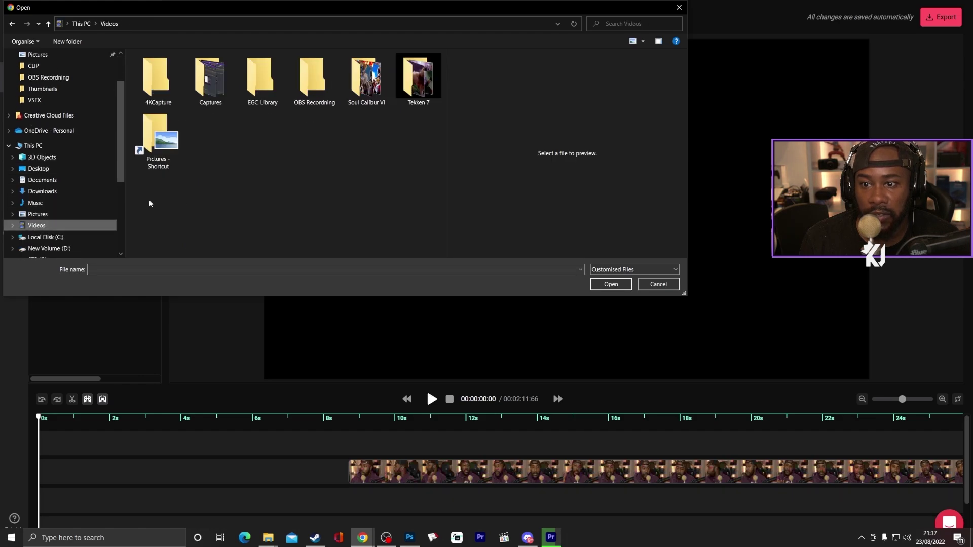
double_click(313, 85)
scroll(380, 171, "down", 3)
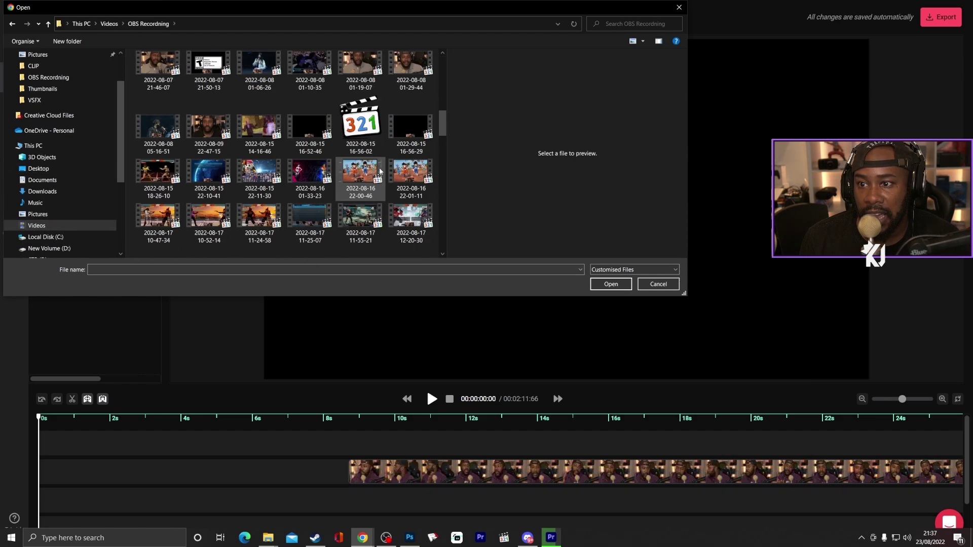
scroll(355, 171, "down", 5)
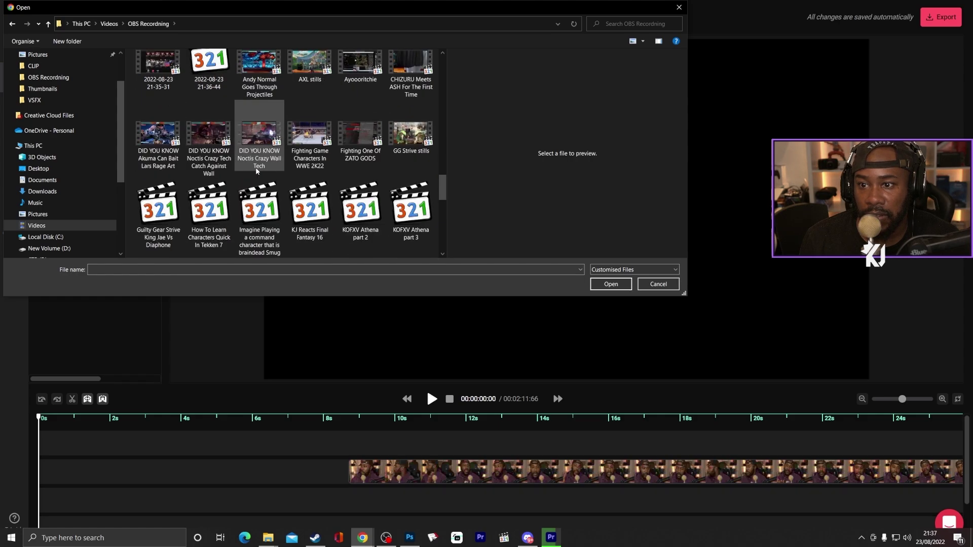
scroll(257, 171, "up", 4)
scroll(212, 167, "down", 2)
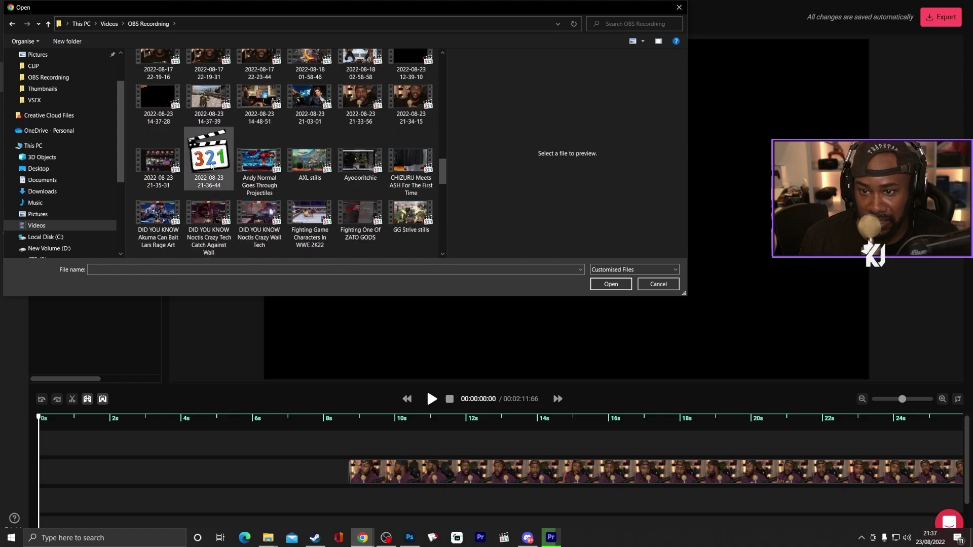
left_click(158, 161)
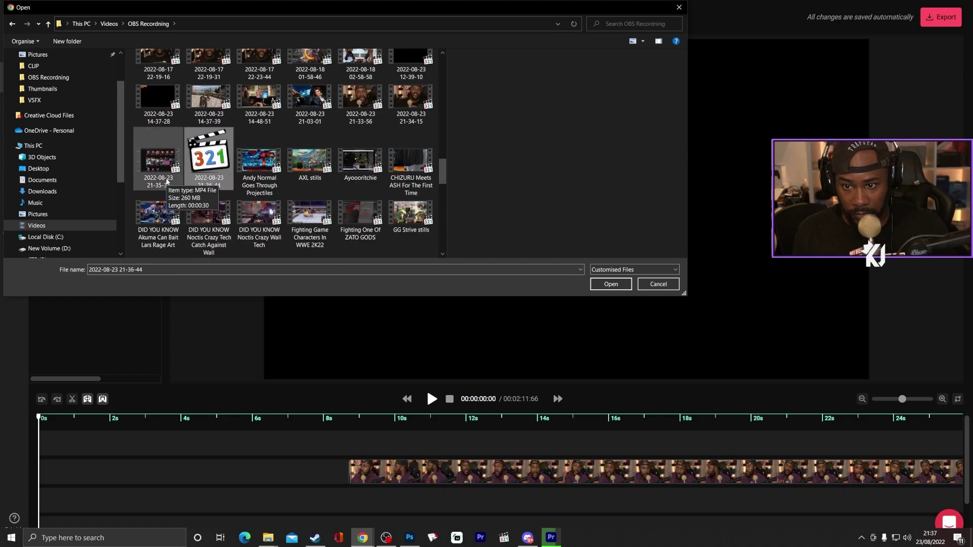
left_click(416, 106, "ctrl")
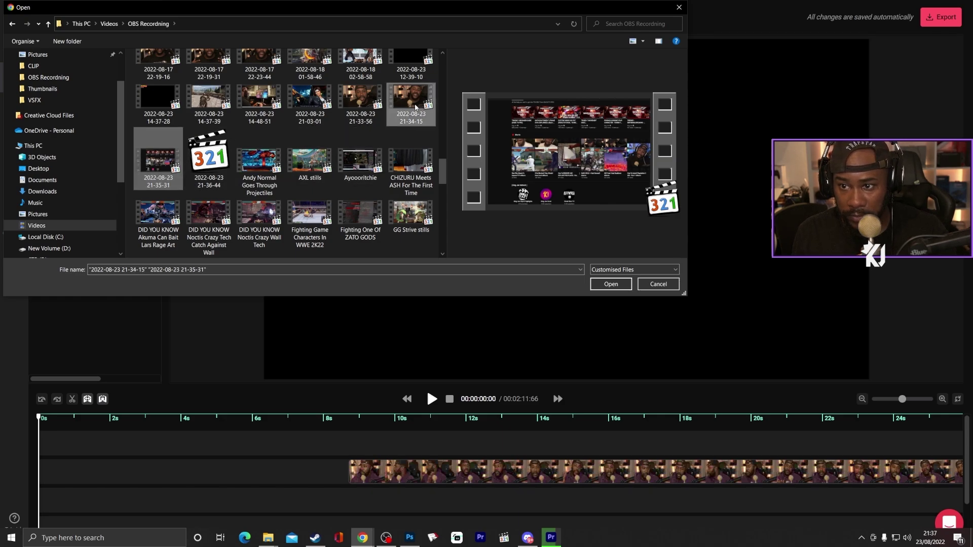
left_click(616, 284)
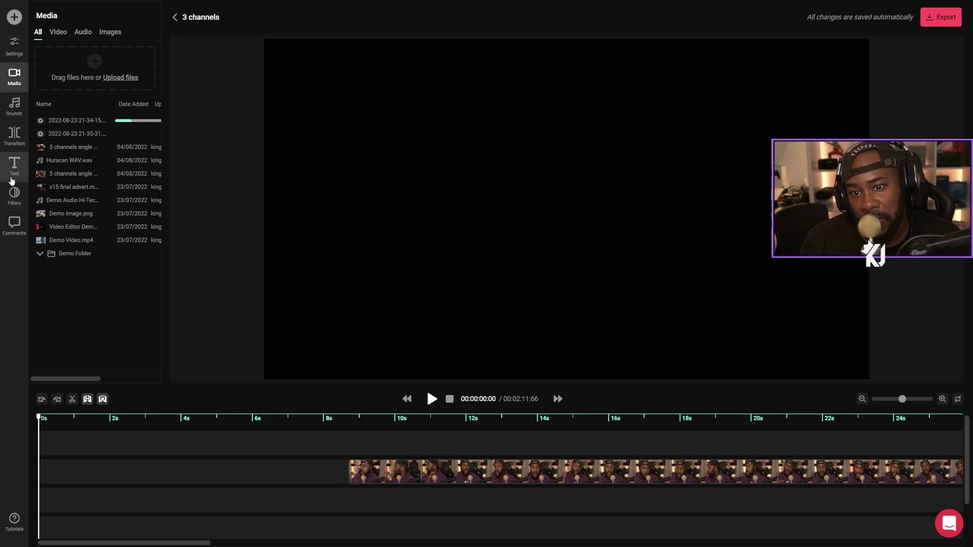
left_click(49, 277)
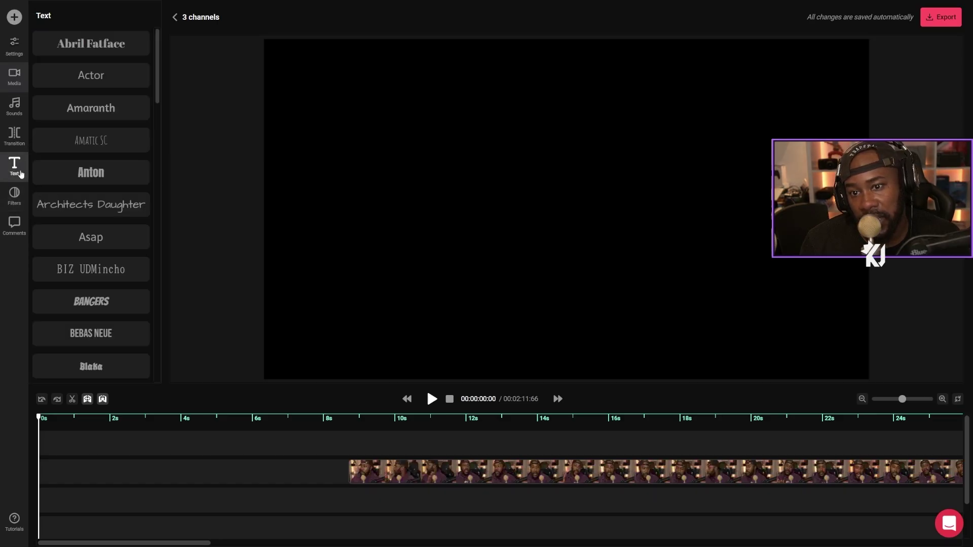
scroll(91, 212, "down", 14)
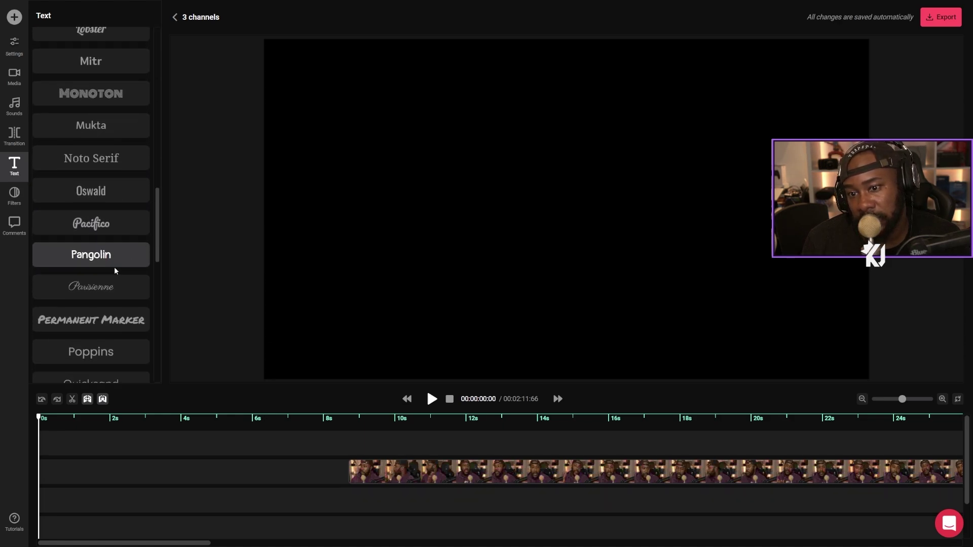
scroll(115, 271, "down", 10)
scroll(81, 309, "up", 8)
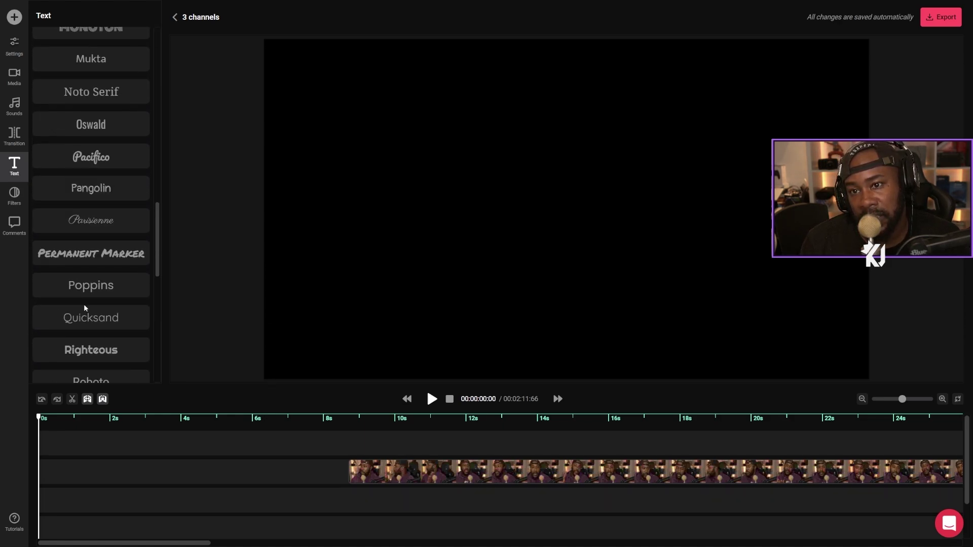
scroll(85, 308, "up", 15)
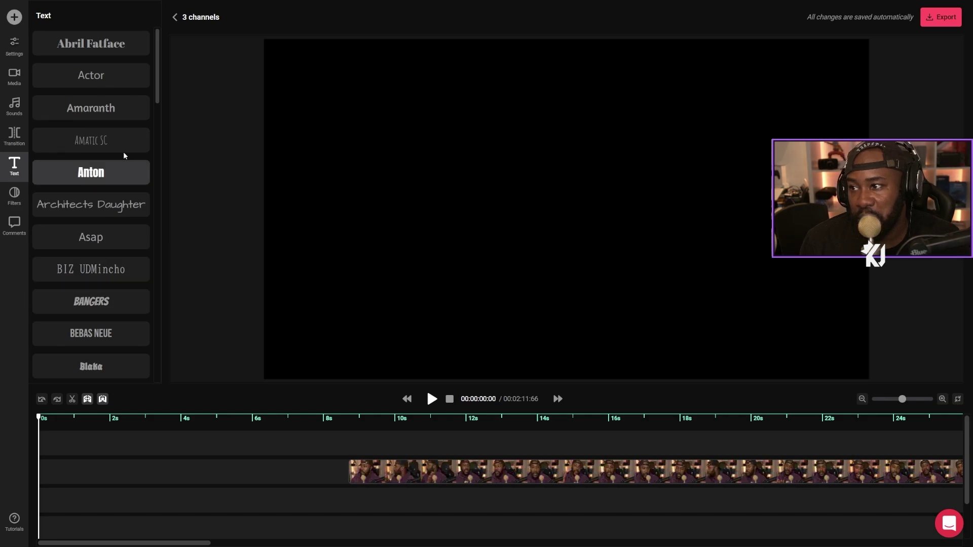
left_click(14, 17)
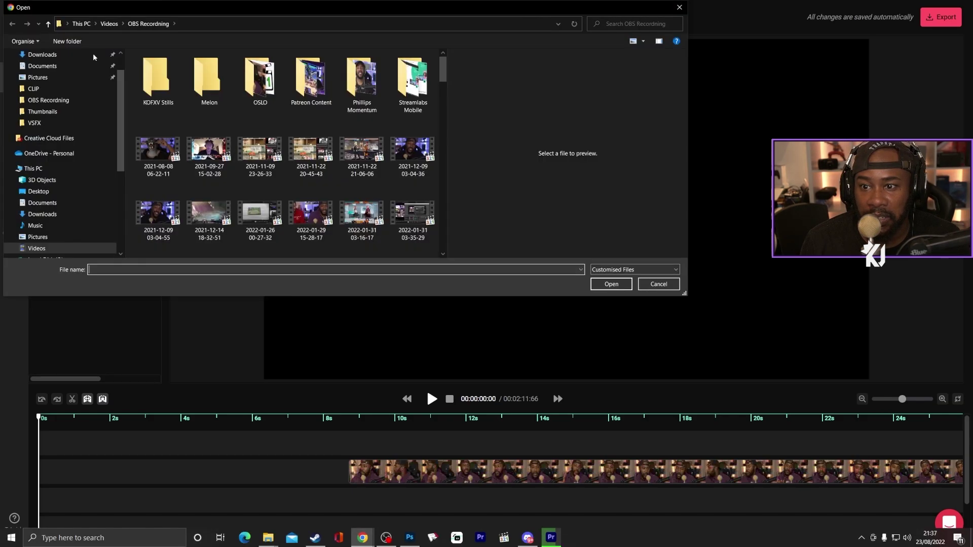
left_click(676, 284)
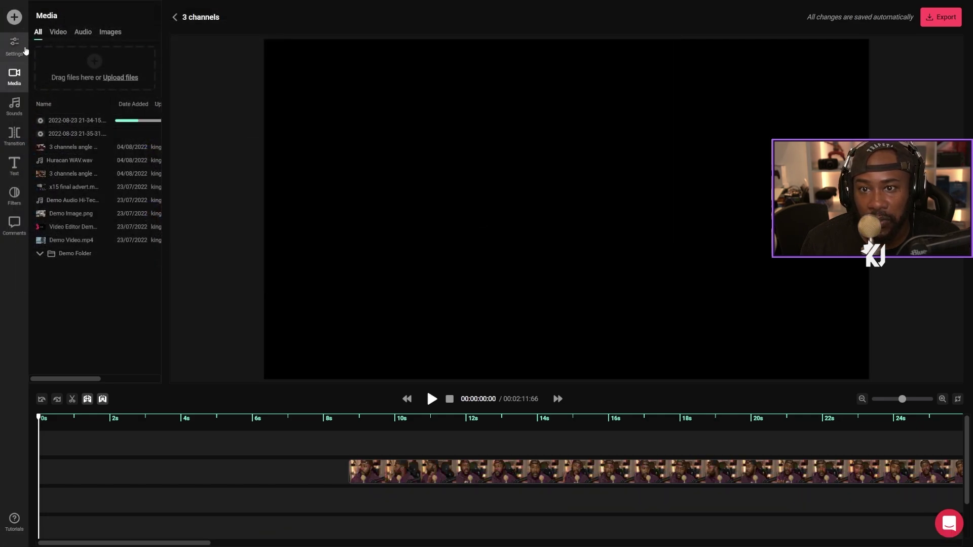
- Filter the media library by video and audio, then look over filters, comments and transitions
left_click(58, 32)
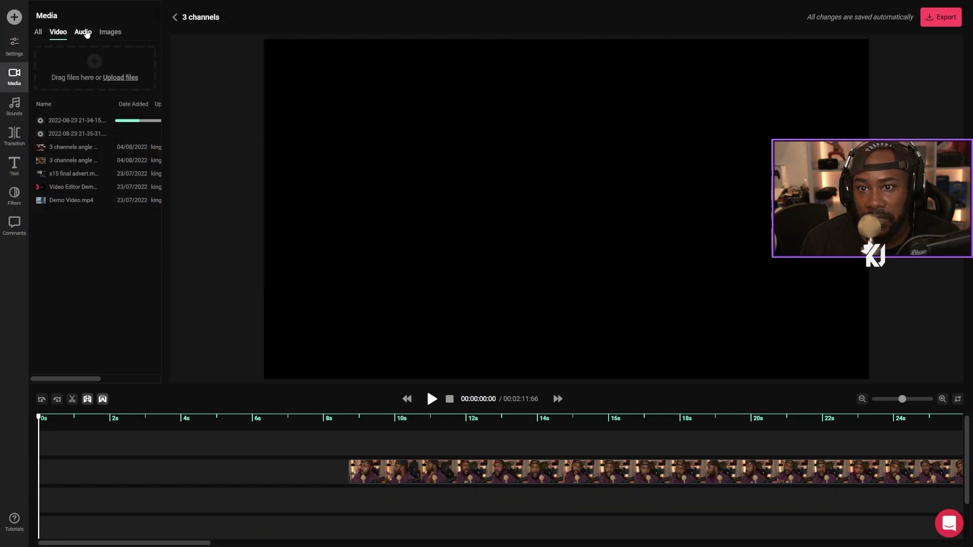
left_click(85, 32)
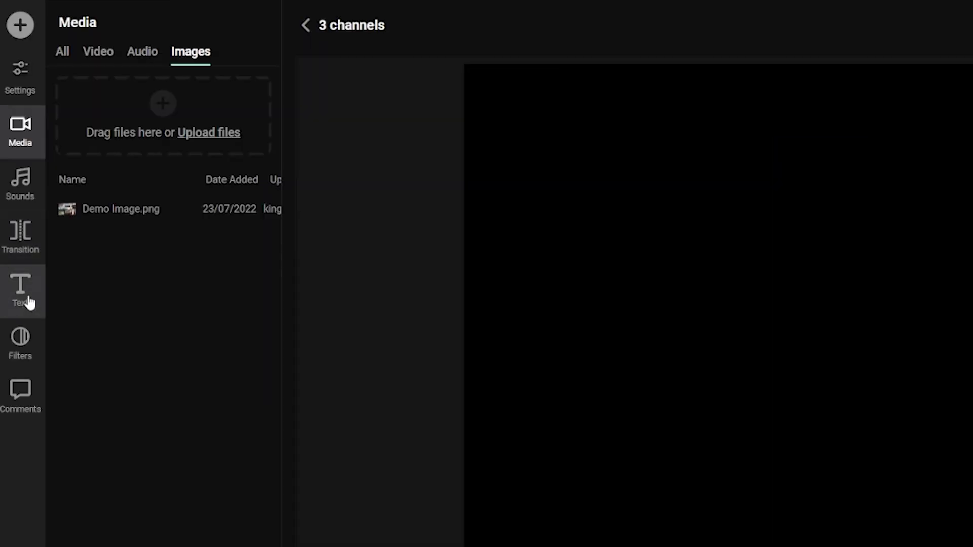
left_click(21, 349)
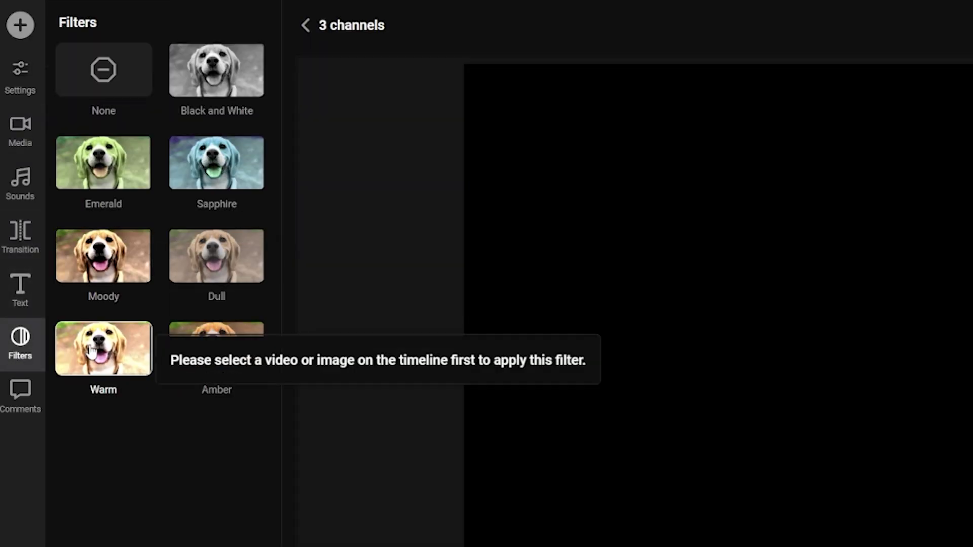
left_click(15, 407)
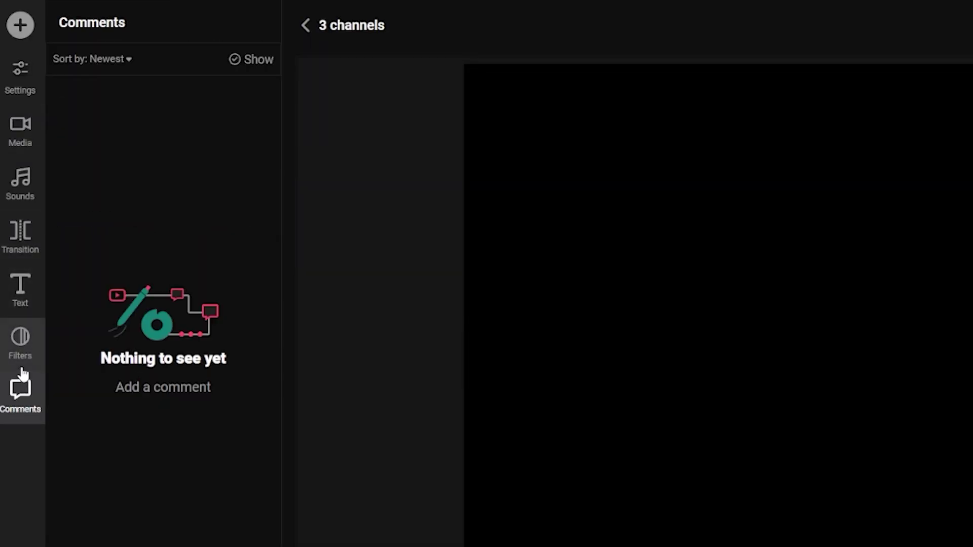
left_click(21, 337)
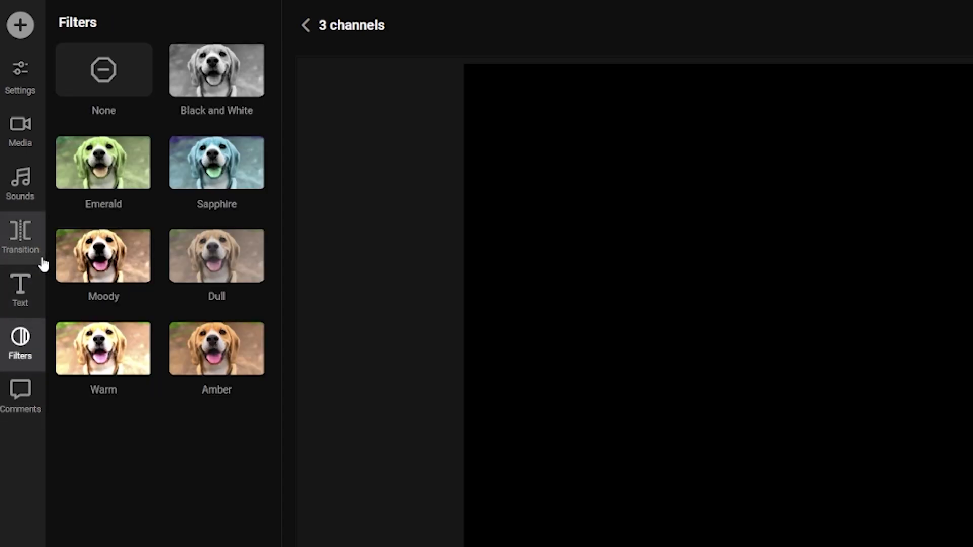
left_click(29, 225)
- Return to the media library and delete the existing video clip from the timeline
left_click(20, 144)
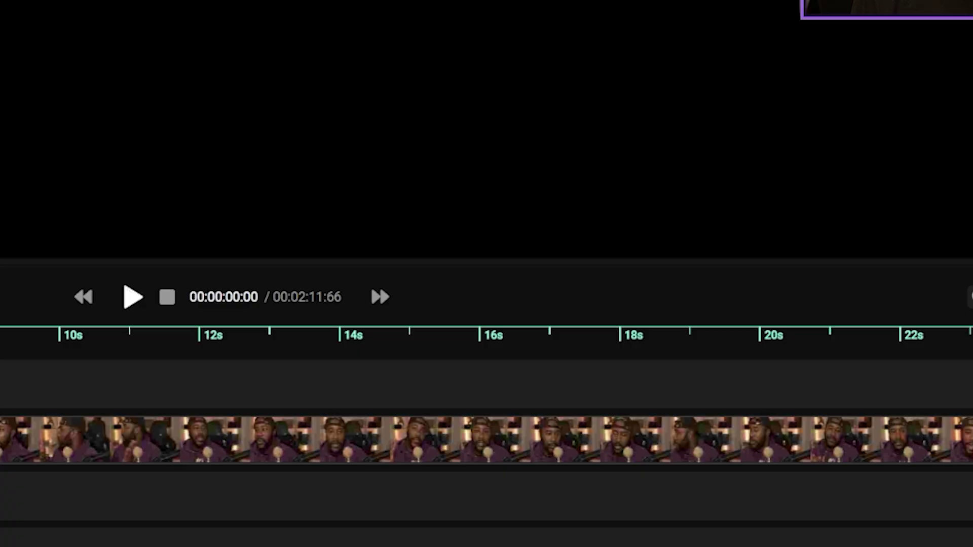
left_click(61, 455)
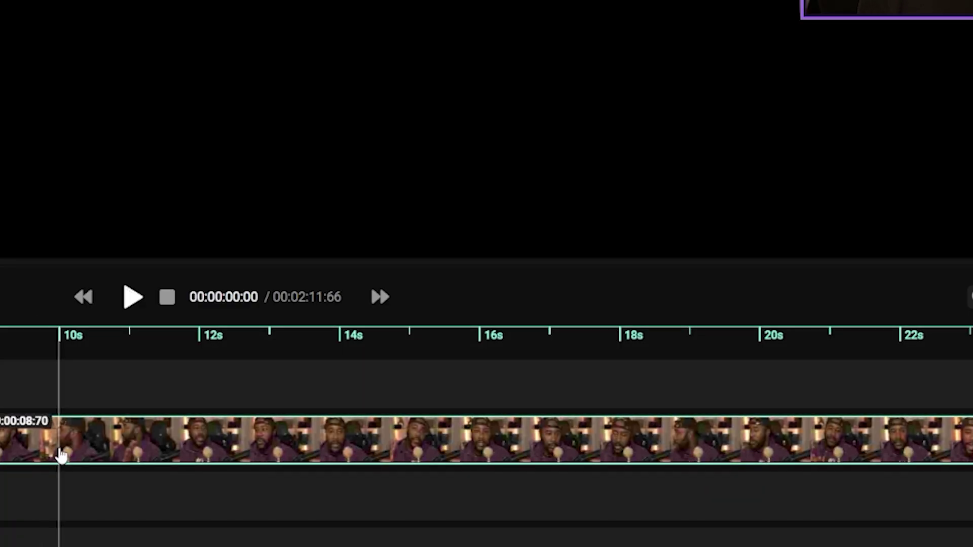
key("Delete")
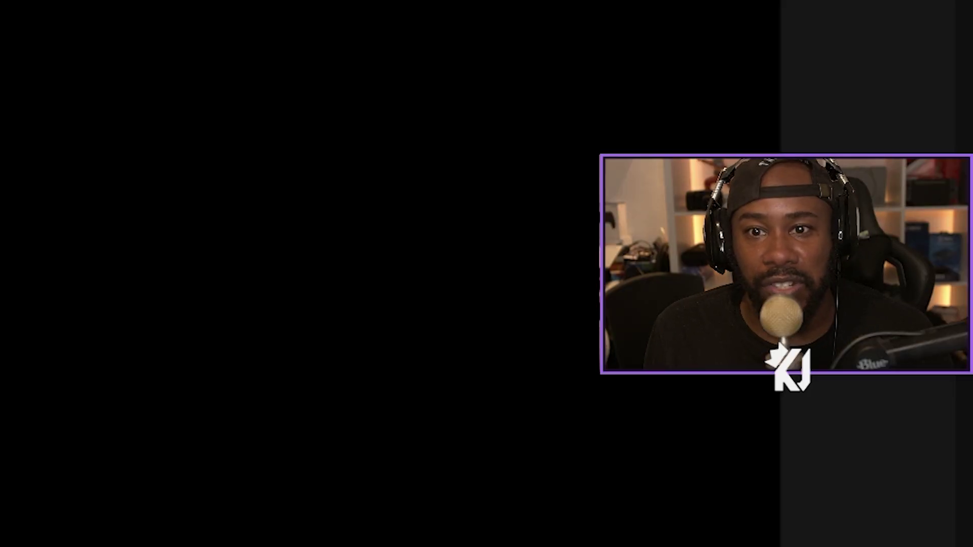